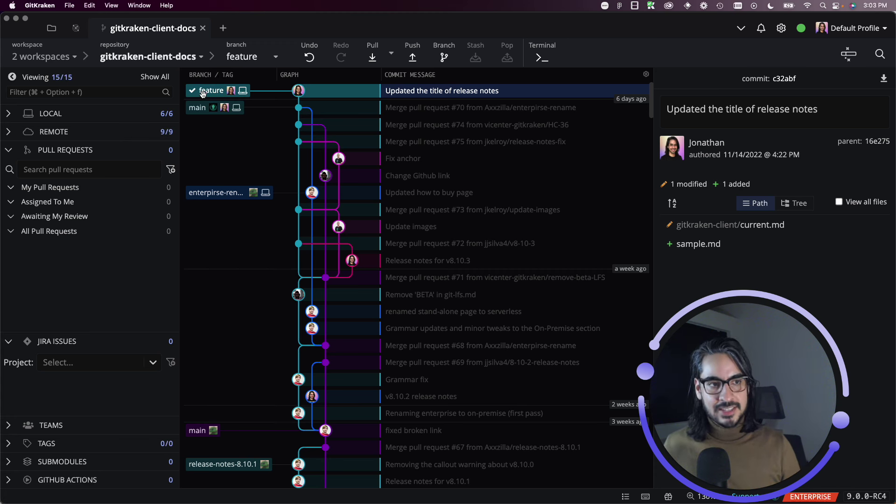
Start a pull request to gitkraken/main from origin/feature in the commit graph
drag(202, 92, 210, 113)
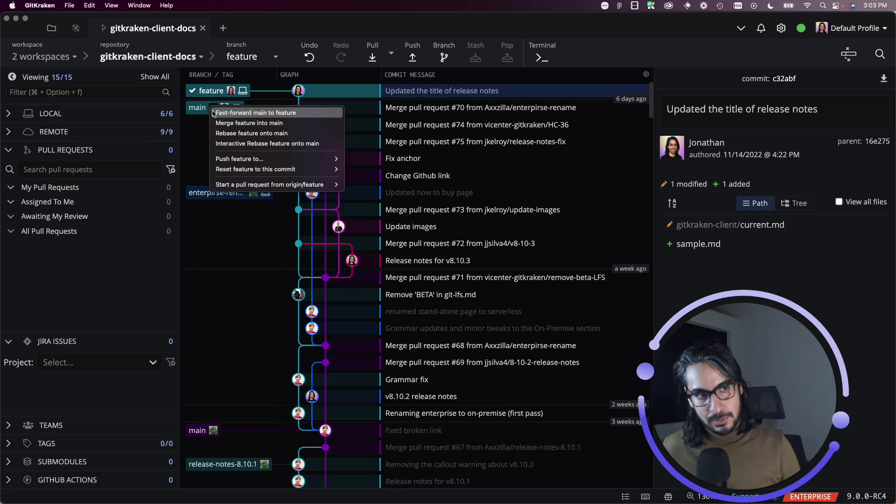
mouse_move(287, 185)
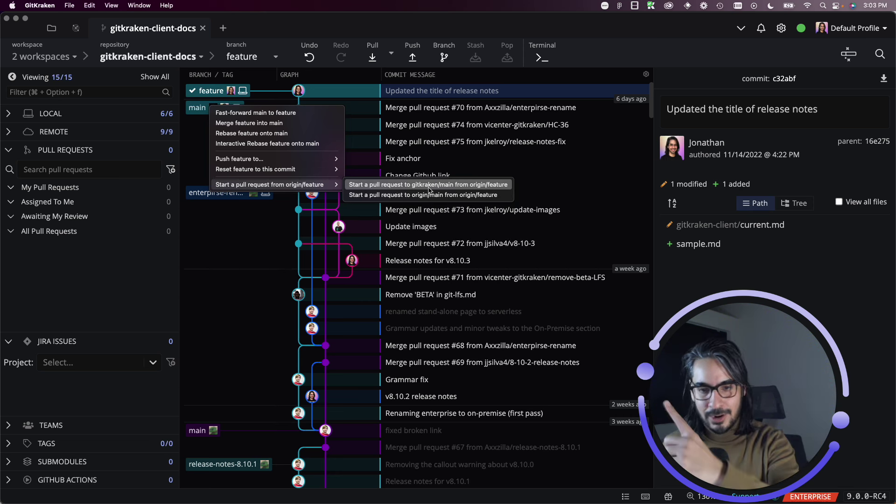
click(429, 189)
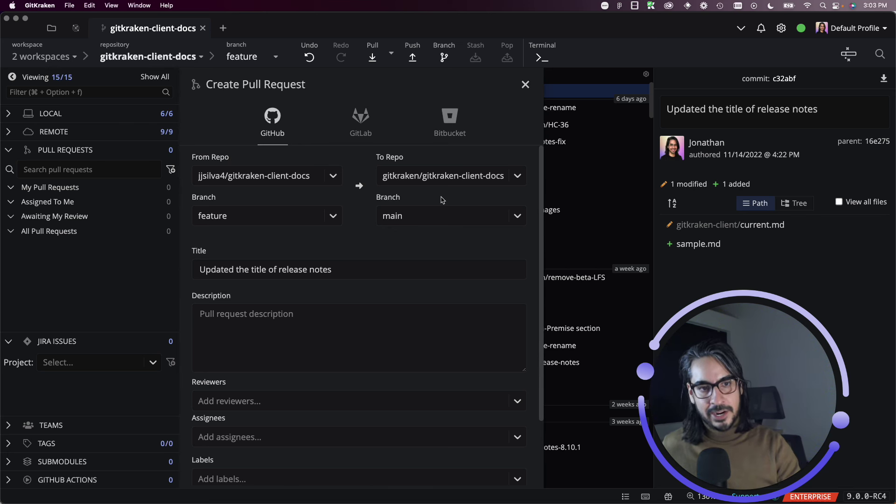
Add a teammate as reviewer and your own account as assignee of the new pull request
scroll(344, 216, down, 3)
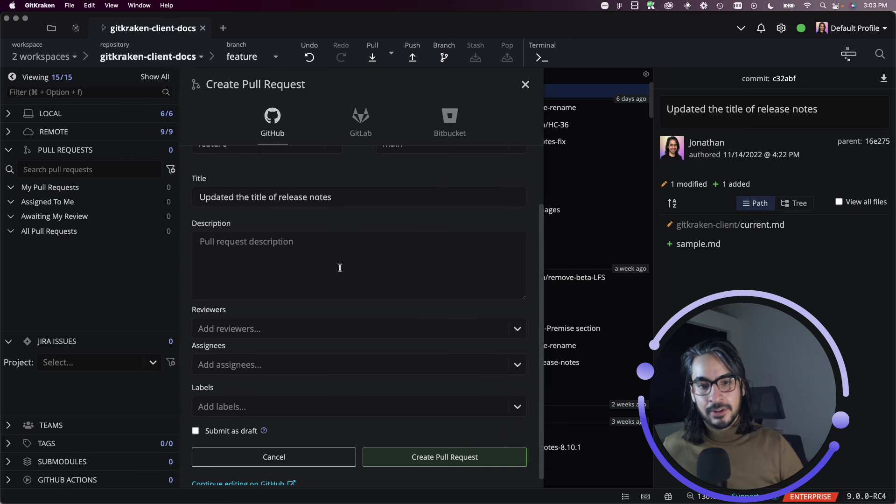
scroll(345, 252, down, 1)
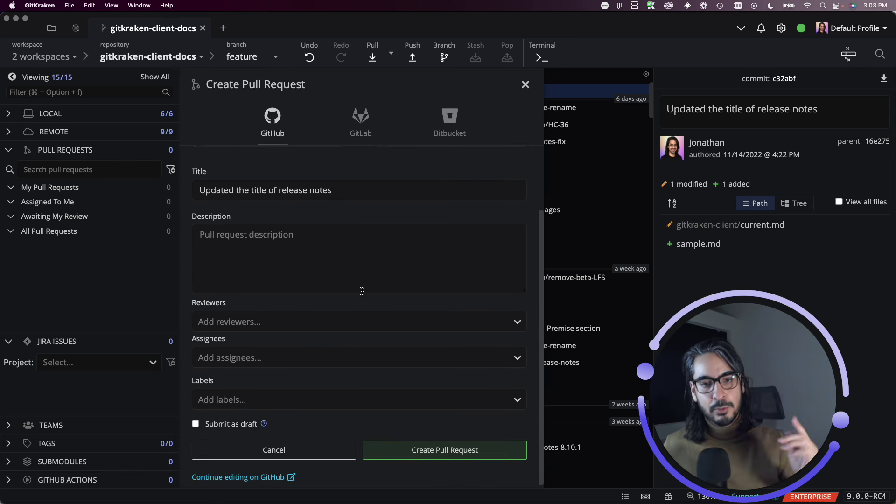
click(296, 329)
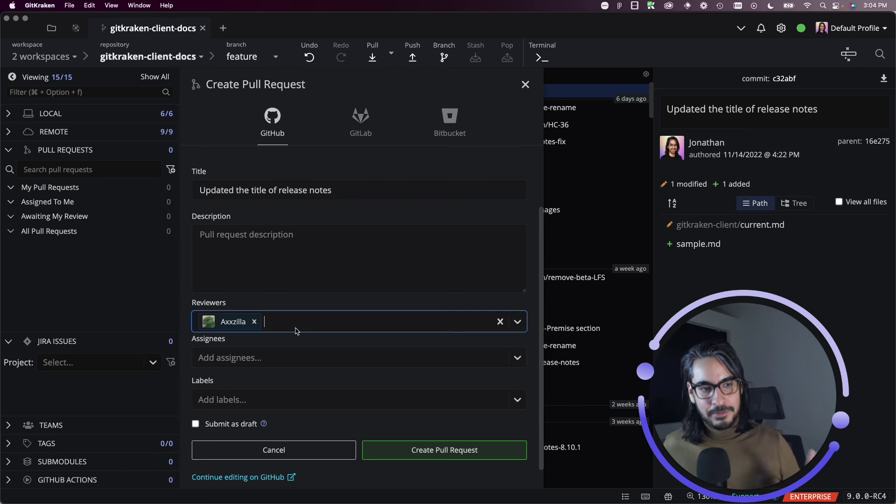
click(288, 363)
scroll(329, 357, down, 1)
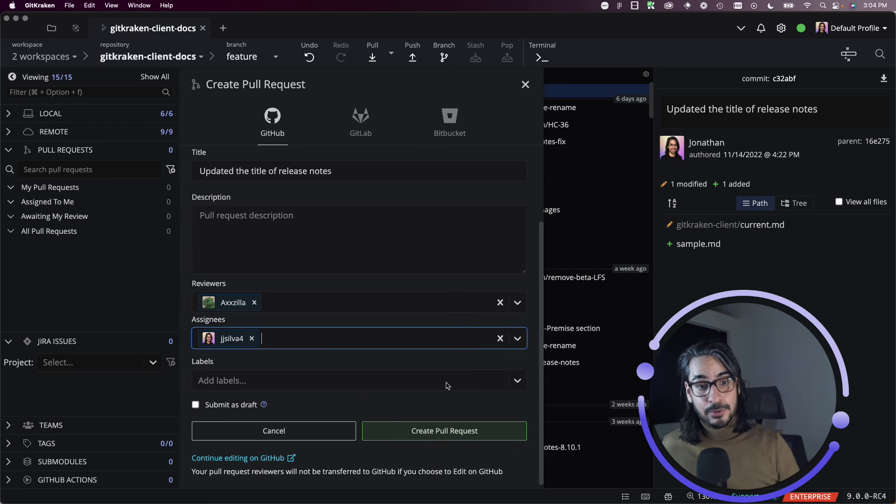
Add the labels "good first issue" and "documentation", and create the pull request
click(513, 380)
scroll(322, 426, down, 3)
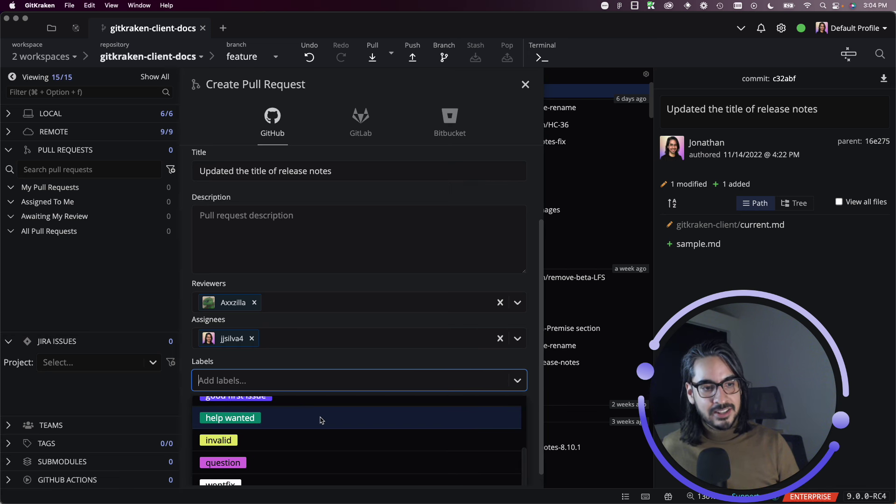
scroll(327, 430, up, 1)
scroll(328, 432, up, 1)
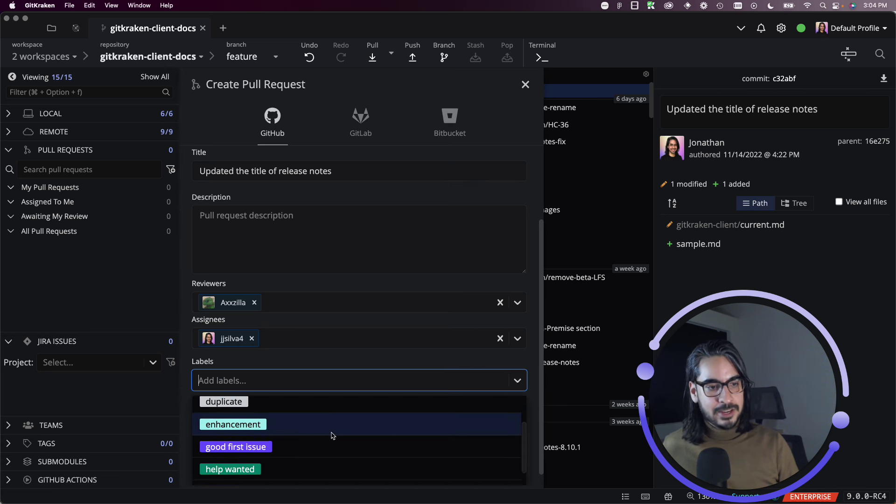
scroll(333, 435, down, 2)
scroll(325, 434, up, 3)
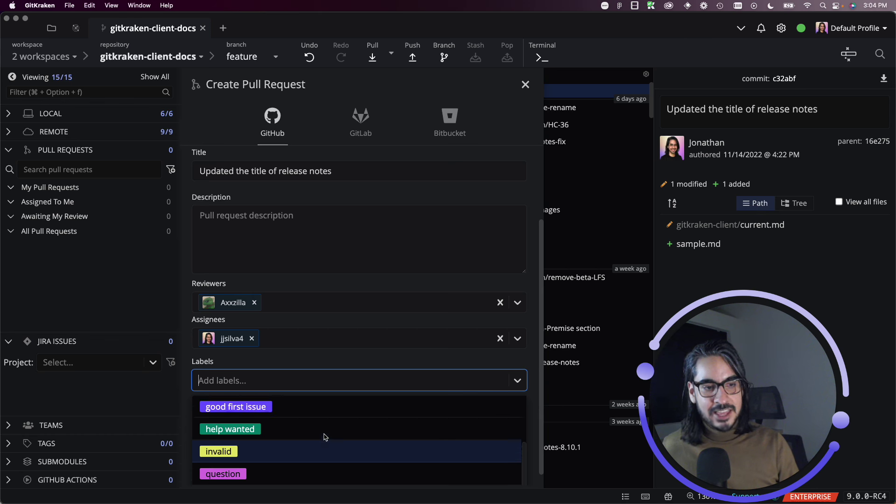
click(318, 454)
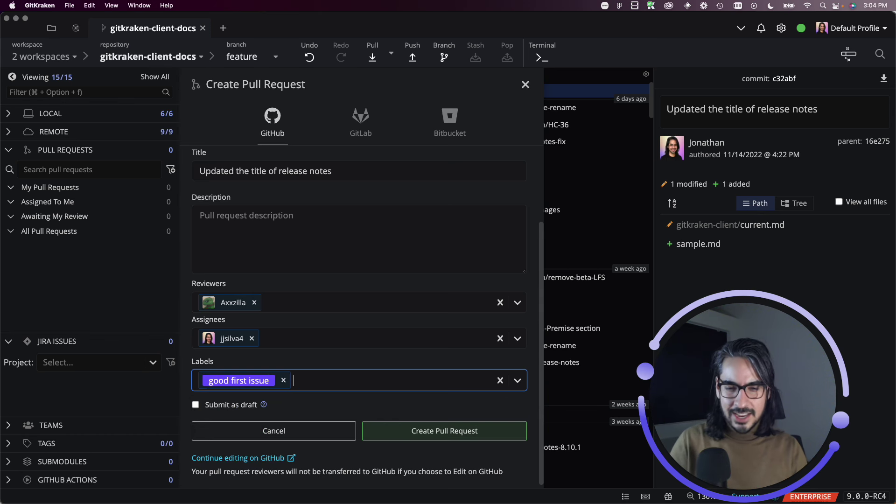
text(doc)
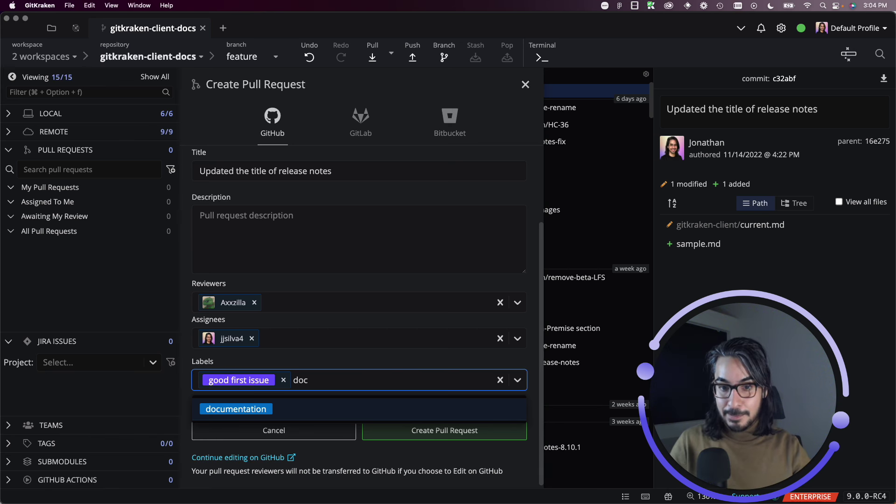
key(Return)
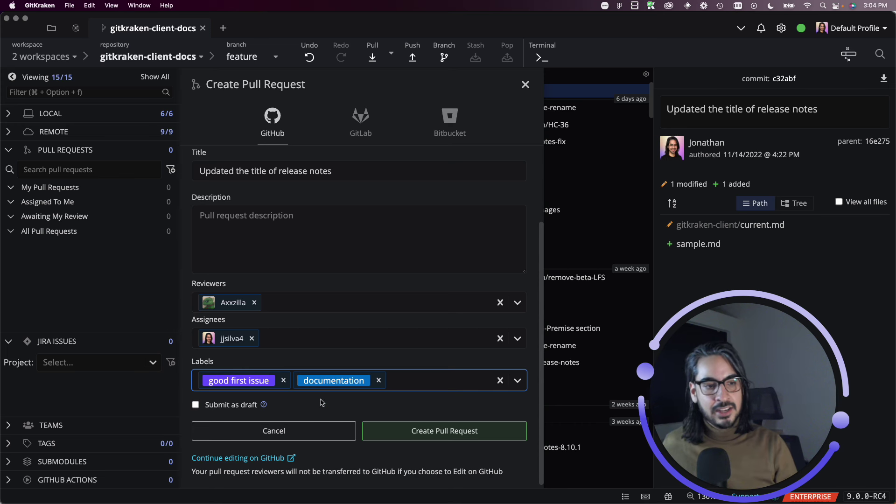
mouse_move(264, 407)
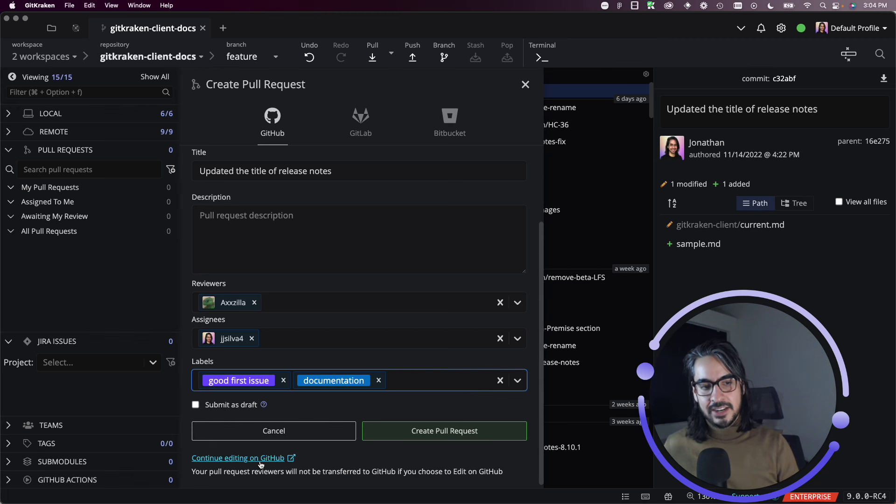
click(496, 436)
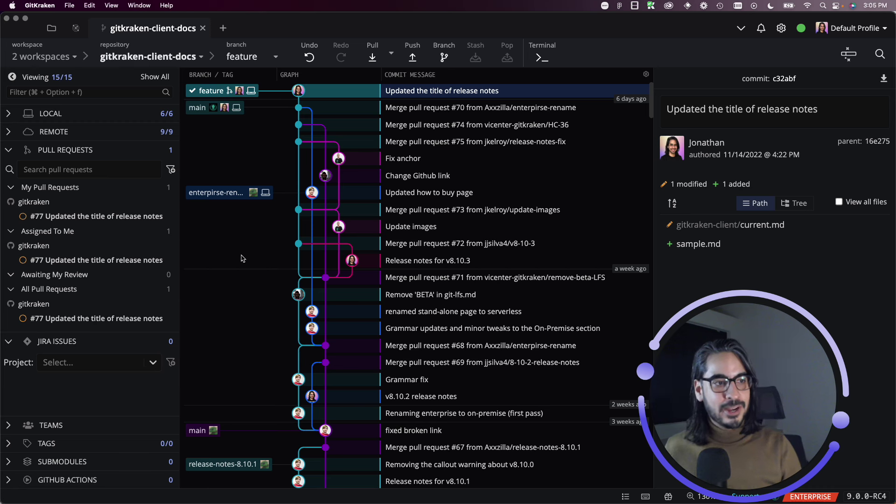
Open pull request #77 from My Pull Requests and set its description to "Lorem ipsum"
mouse_move(122, 226)
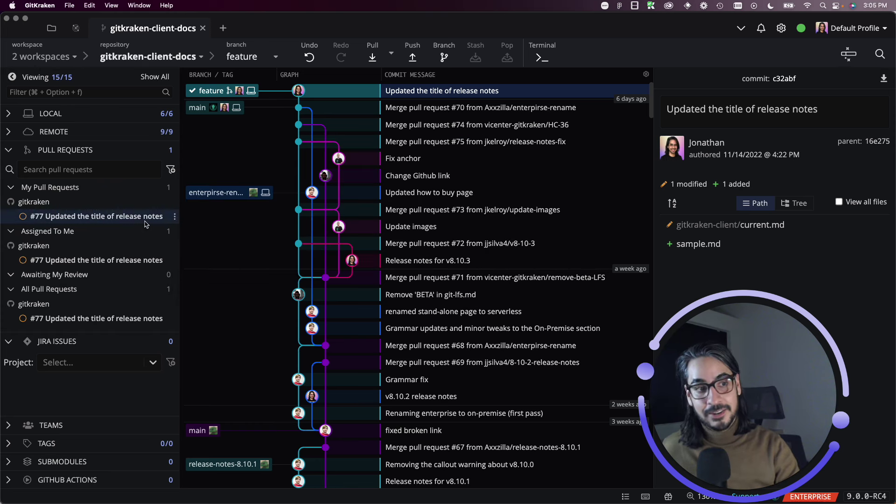
click(138, 217)
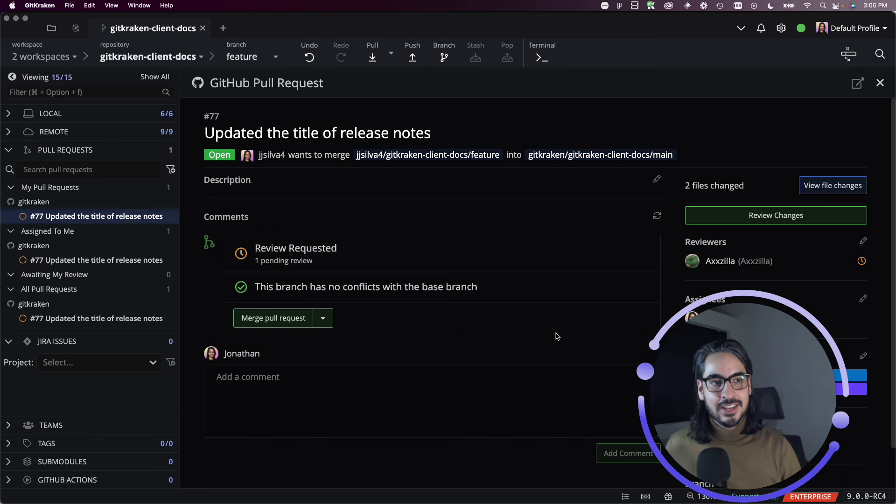
drag(715, 422, 77, 422)
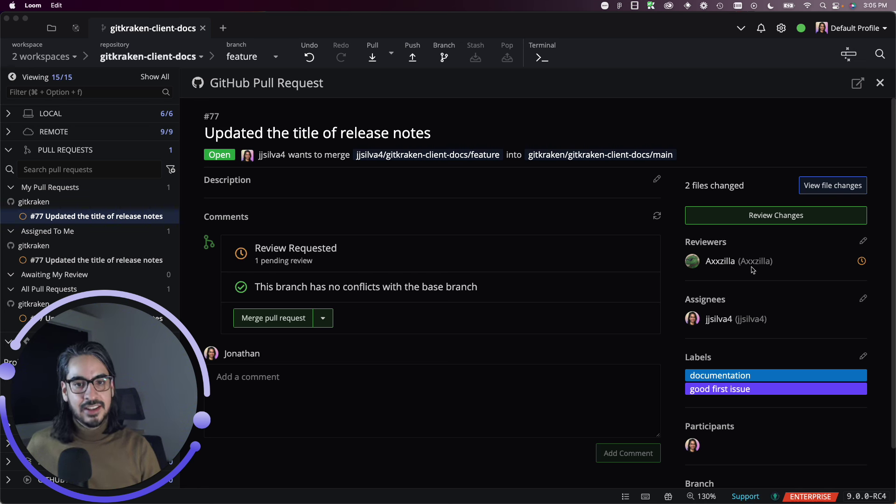
click(865, 242)
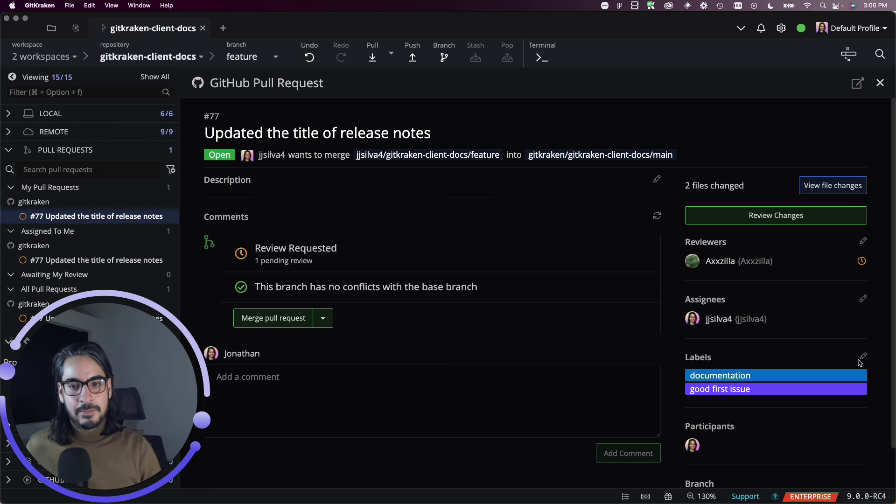
click(657, 179)
text(Lorem ipsum)
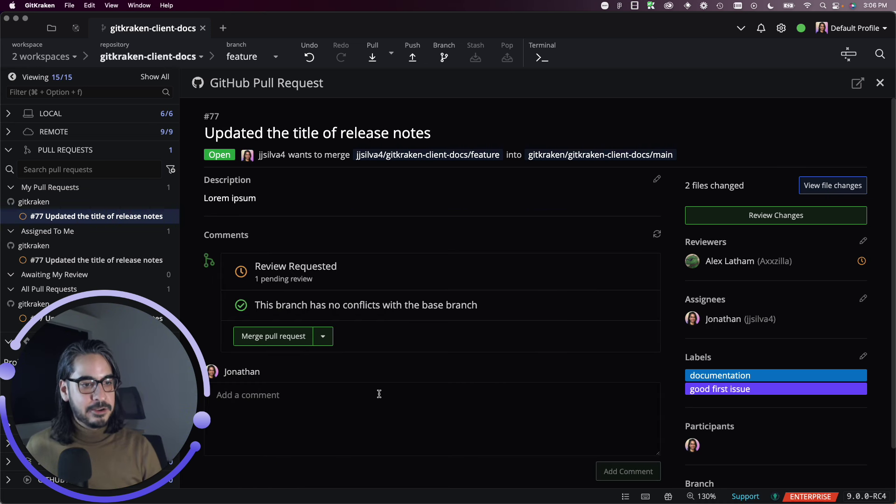
Add a comment to the pull request addressing the reviewer by first name, followed by "please don't this sample PR."
click(388, 405)
text(Al)
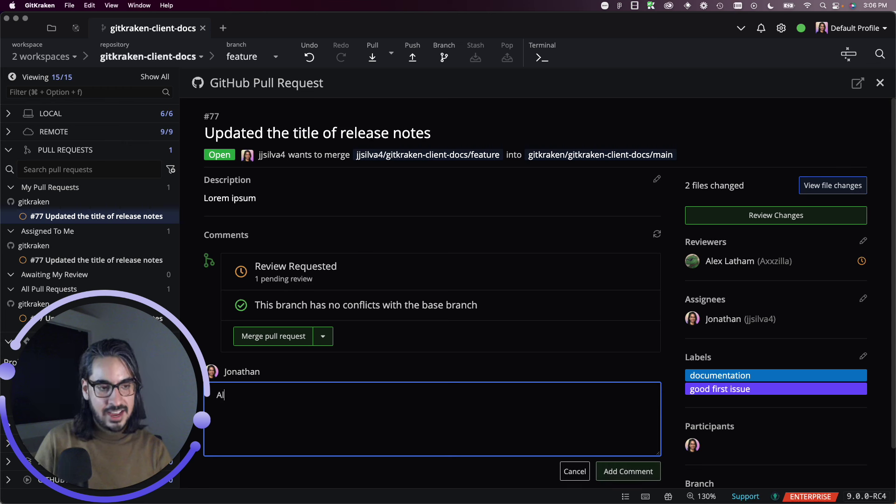
text(ex, please don)
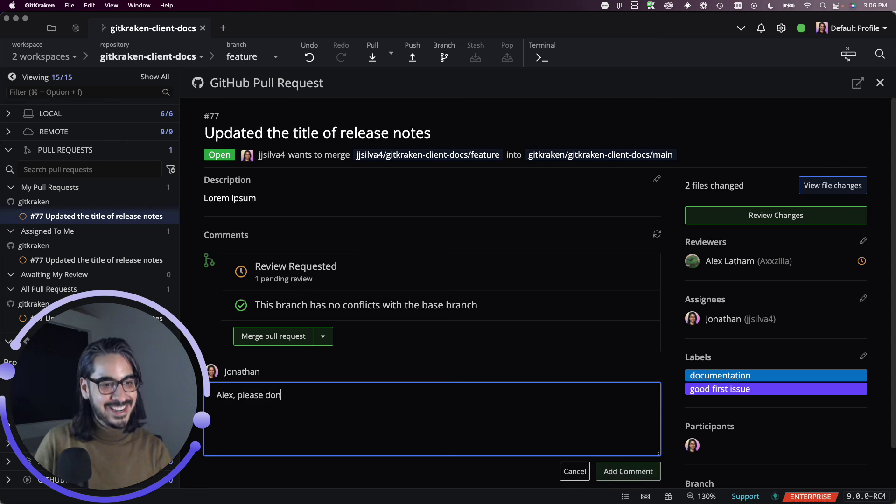
text('t this sample PR.)
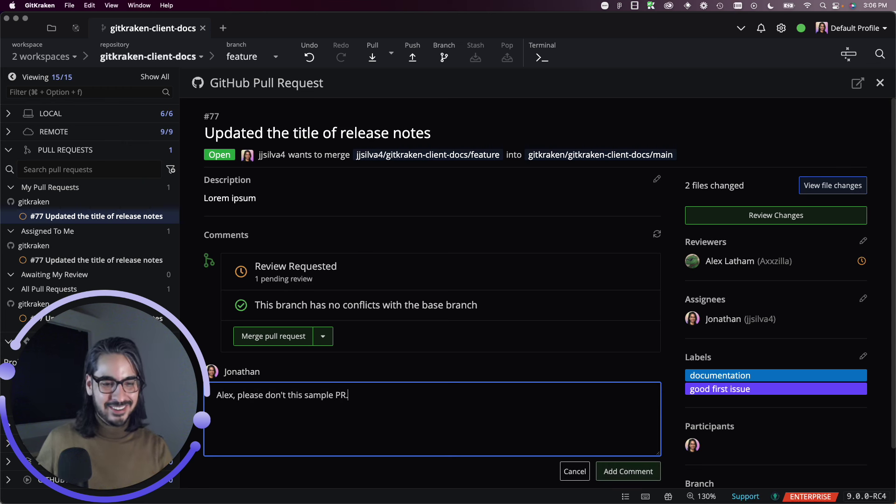
click(616, 471)
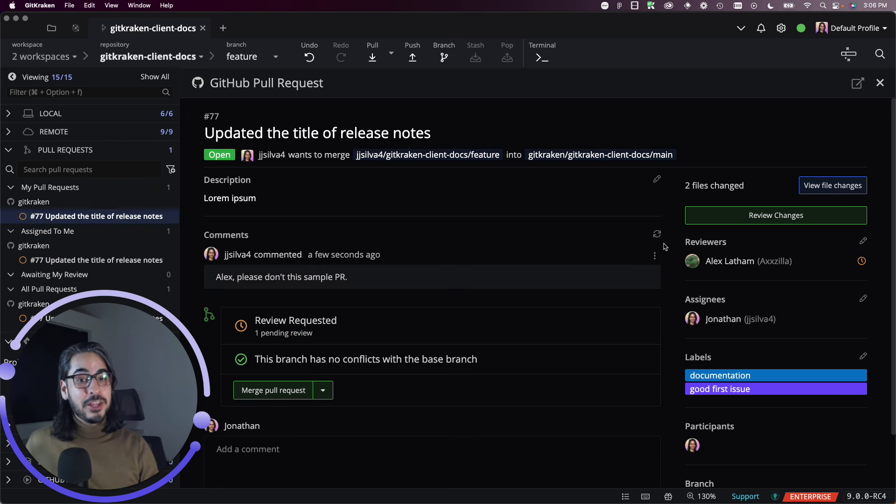
Go from the pull request's details to its feature branch in the commit graph
scroll(775, 249, down, 1)
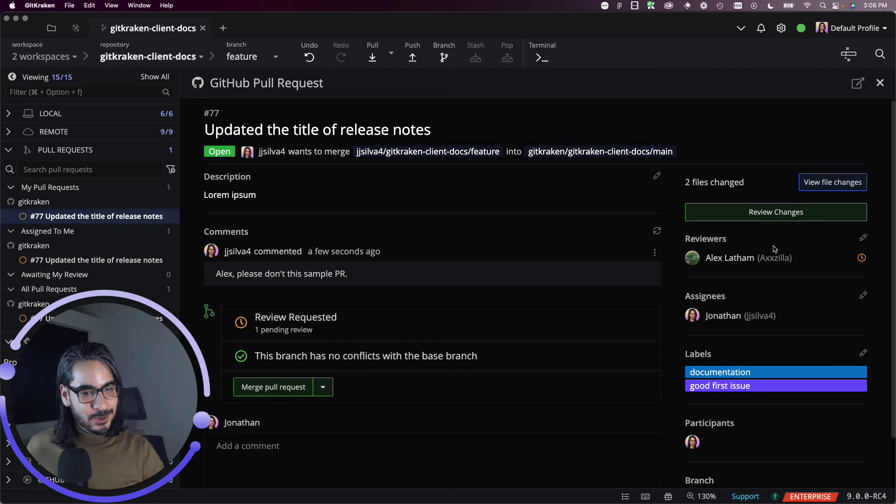
scroll(775, 249, down, 3)
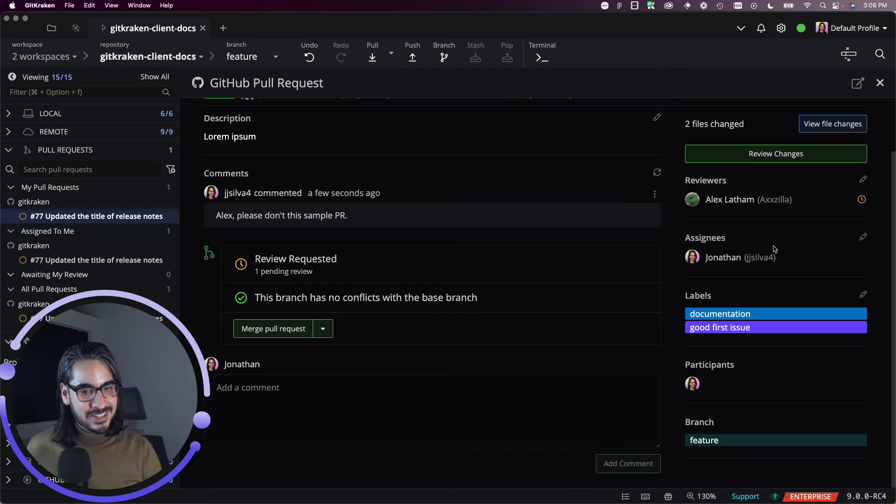
click(736, 442)
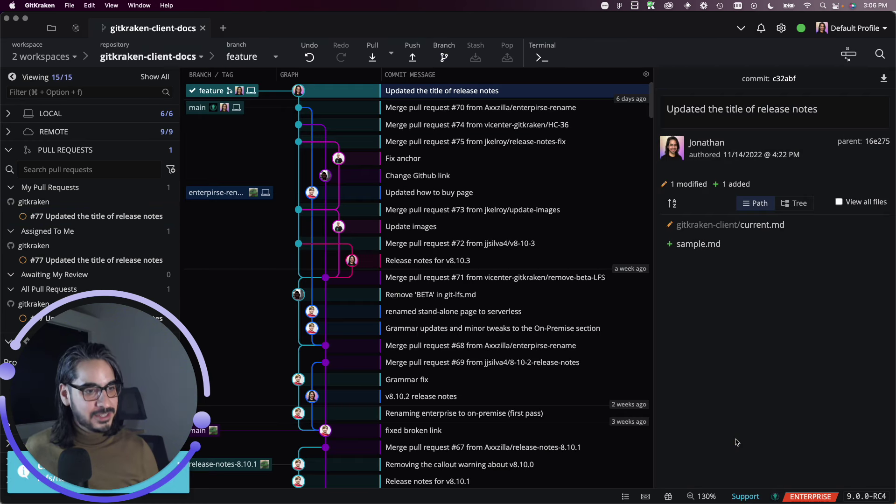
drag(128, 442, 815, 443)
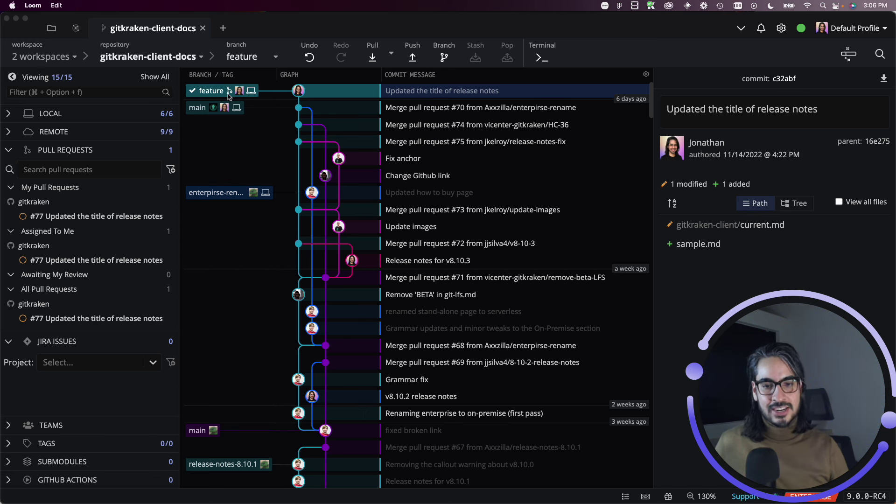
click(261, 110)
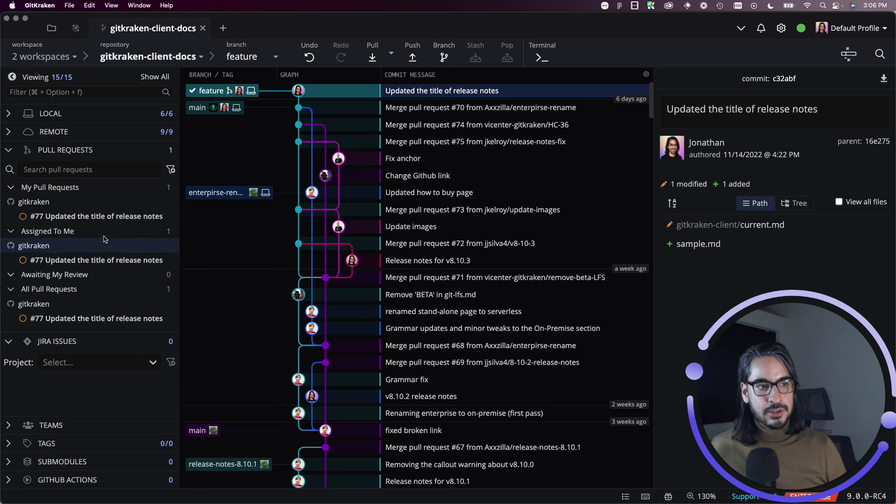
Reopen pull request #77 from My Pull Requests and open its GitHub page in Chrome
mouse_move(102, 222)
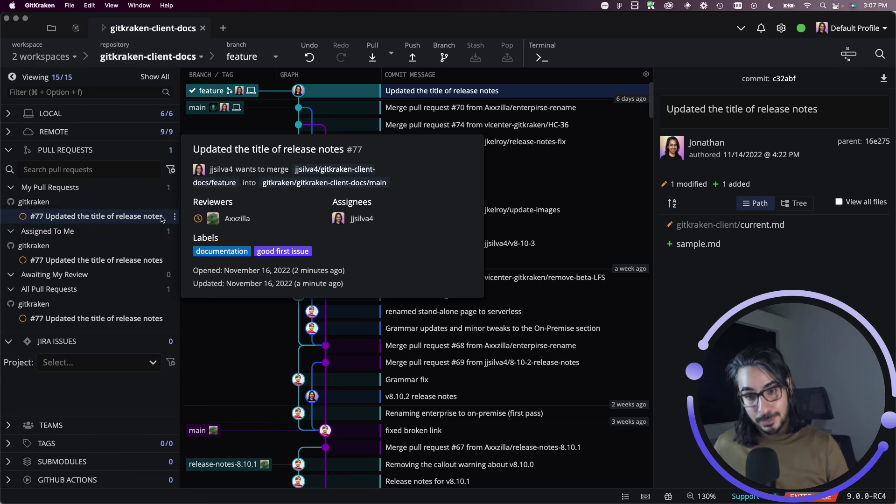
click(150, 216)
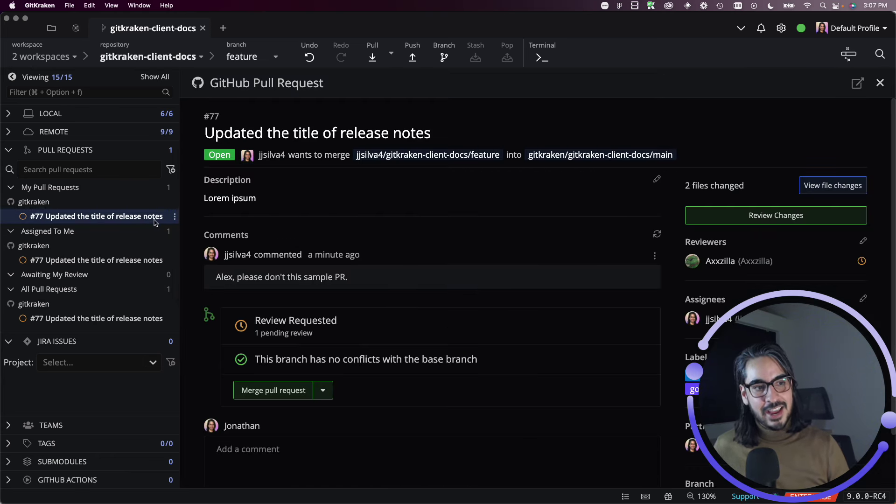
scroll(495, 243, down, 3)
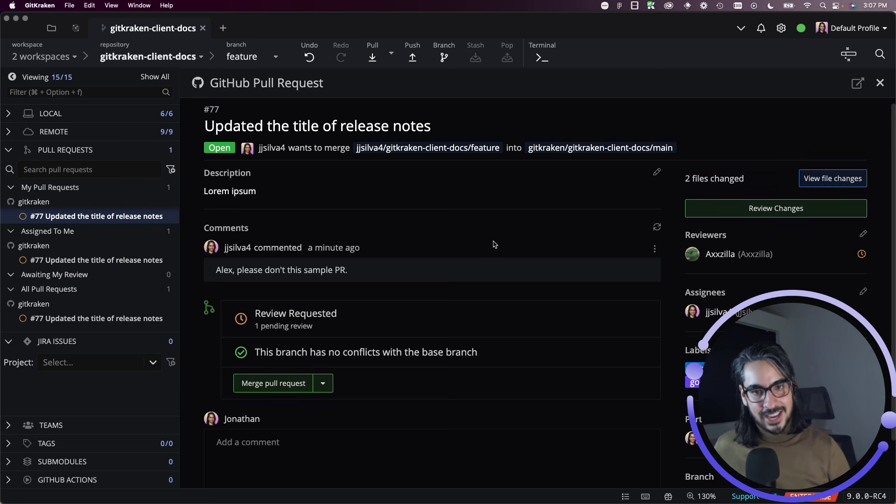
scroll(488, 254, up, 3)
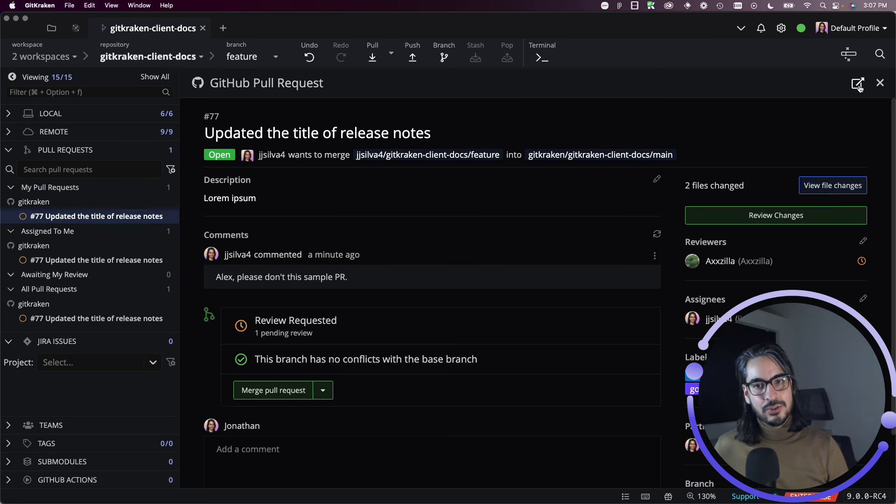
click(858, 84)
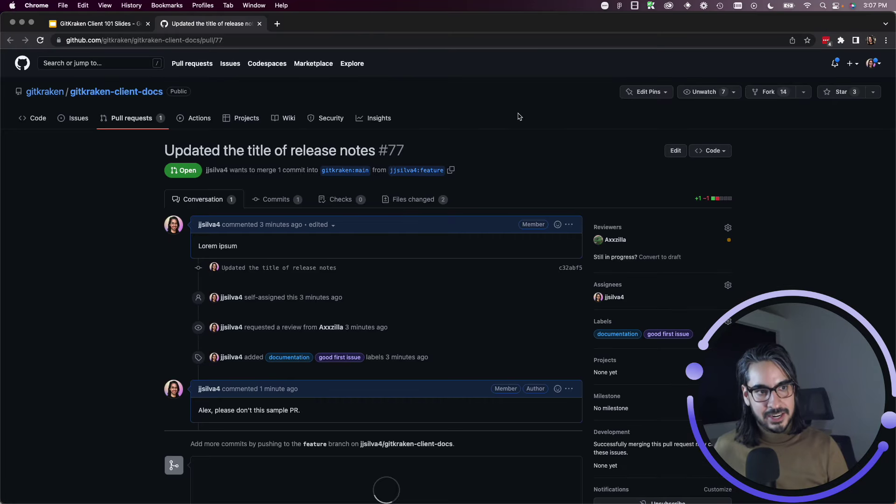
Examine the pull request's conversation and merge section on GitHub, and switch to the GitKraken Client 101 Slides
scroll(585, 115, down, 2)
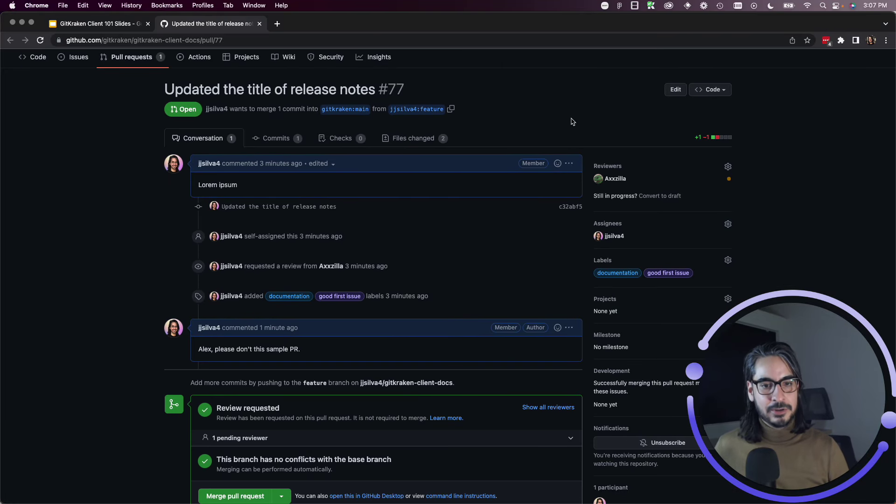
scroll(518, 233, down, 3)
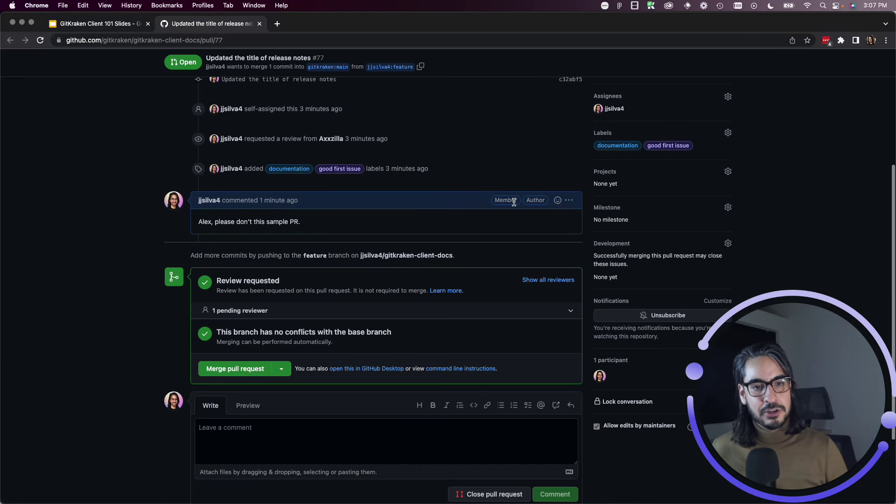
scroll(514, 205, up, 5)
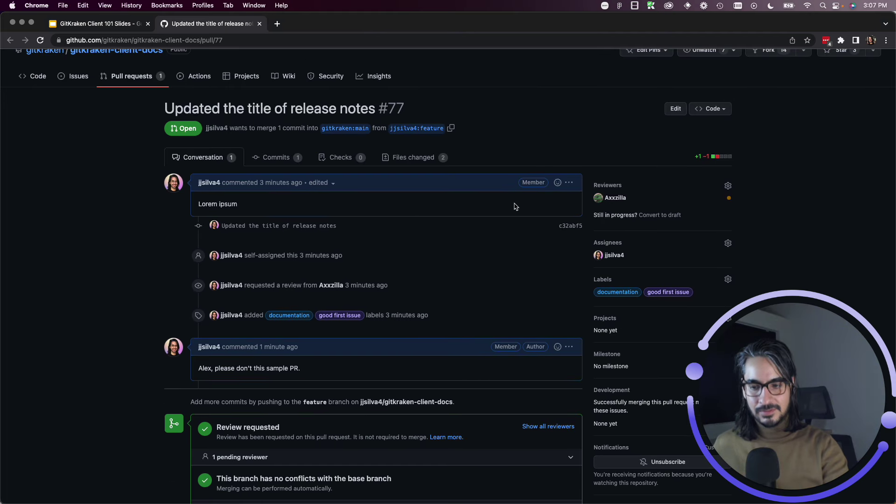
click(96, 24)
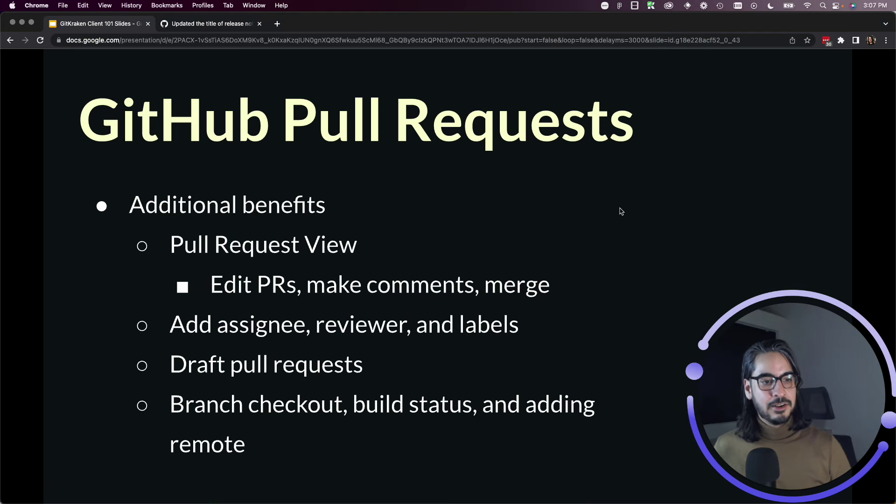